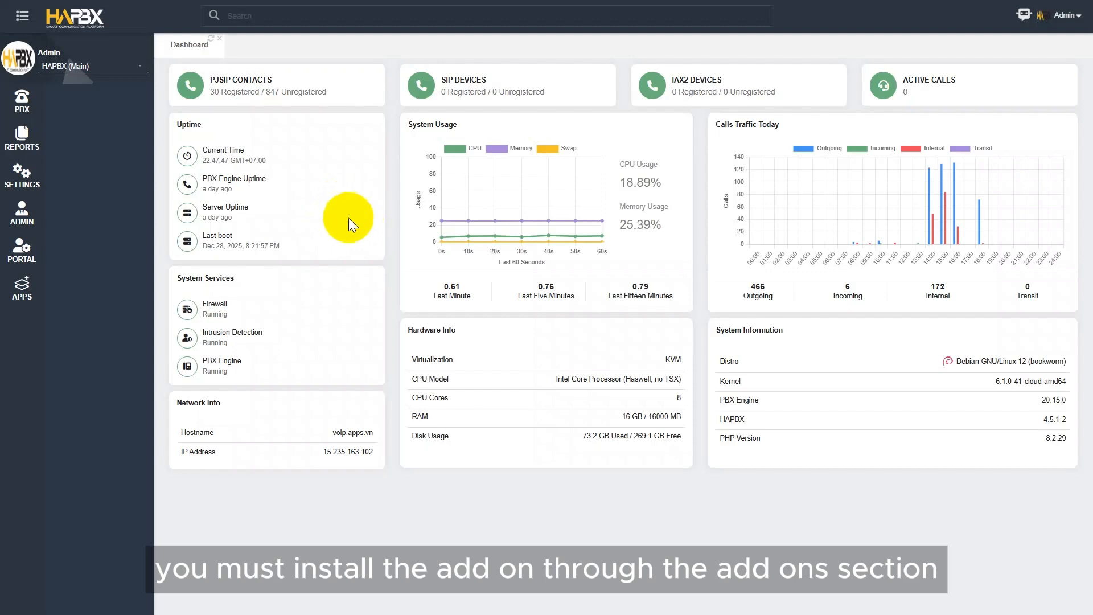
- Check the installed add-ons list under ADMIN to confirm Virtual Faxes is installed
{"action": "left_click", "coordinate": [23, 210]}
{"action": "left_click", "coordinate": [80, 218]}
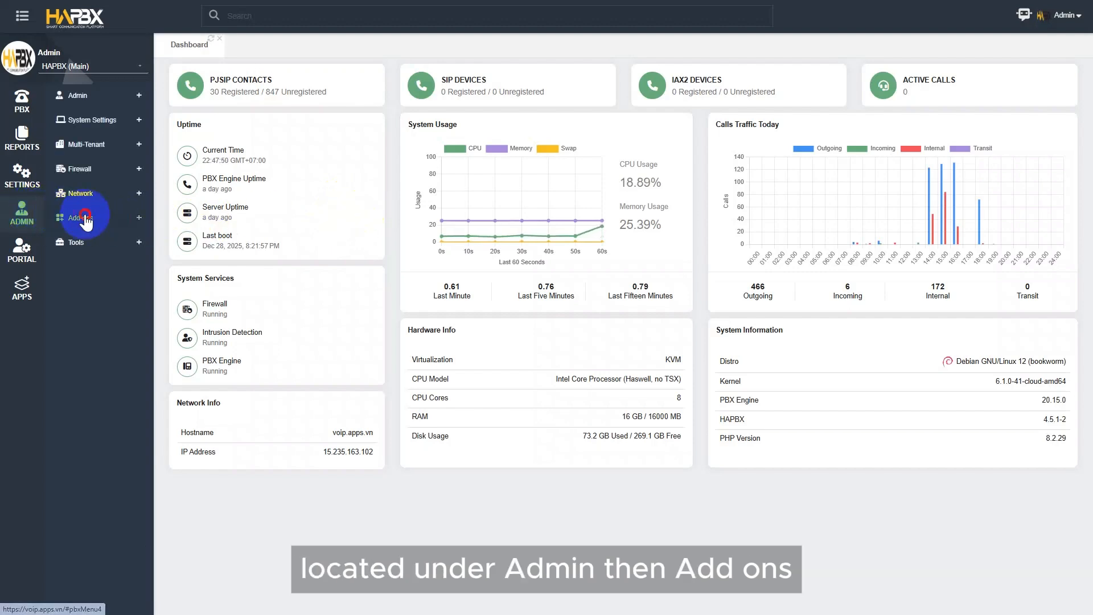
{"action": "left_click", "coordinate": [64, 240]}
{"action": "scroll", "coordinate": [518, 306], "scroll_direction": "down", "scroll_amount": 5}
{"action": "scroll", "coordinate": [518, 308], "scroll_direction": "up", "scroll_amount": 4}
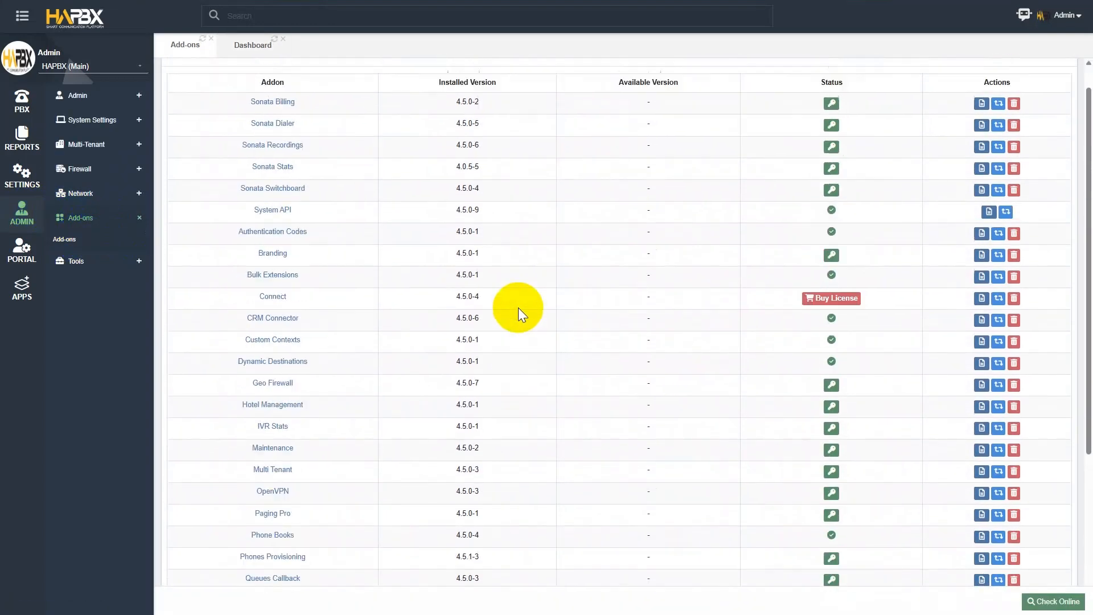
{"action": "scroll", "coordinate": [513, 312], "scroll_direction": "down", "scroll_amount": 3}
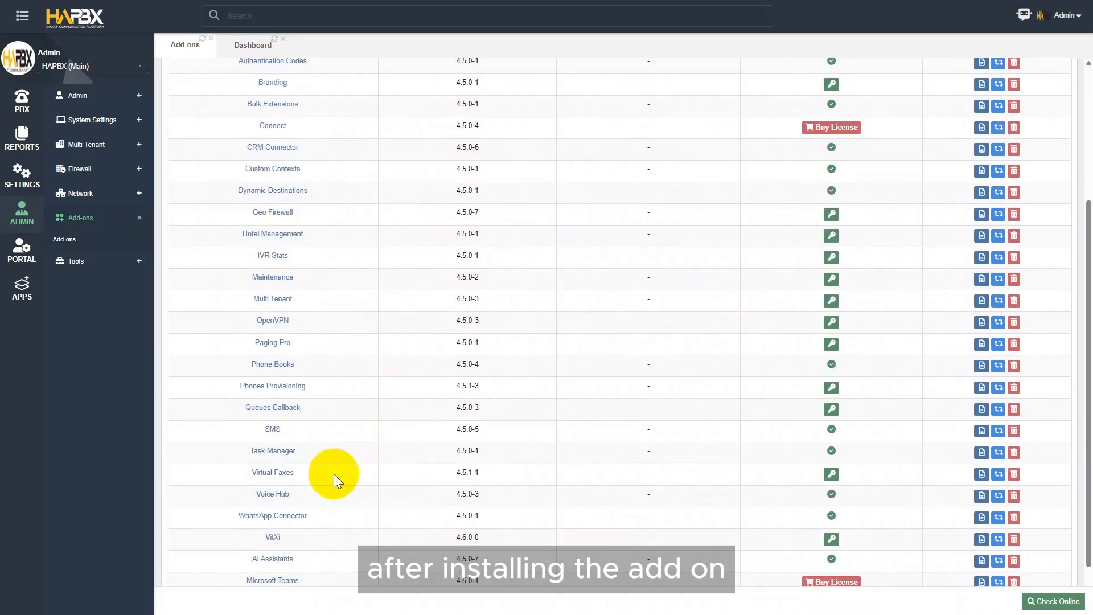
{"action": "scroll", "coordinate": [299, 471], "scroll_direction": "up", "scroll_amount": 4}
- Go to the Fax Devices page under PBX > Virtual Faxes
{"action": "left_click", "coordinate": [23, 100]}
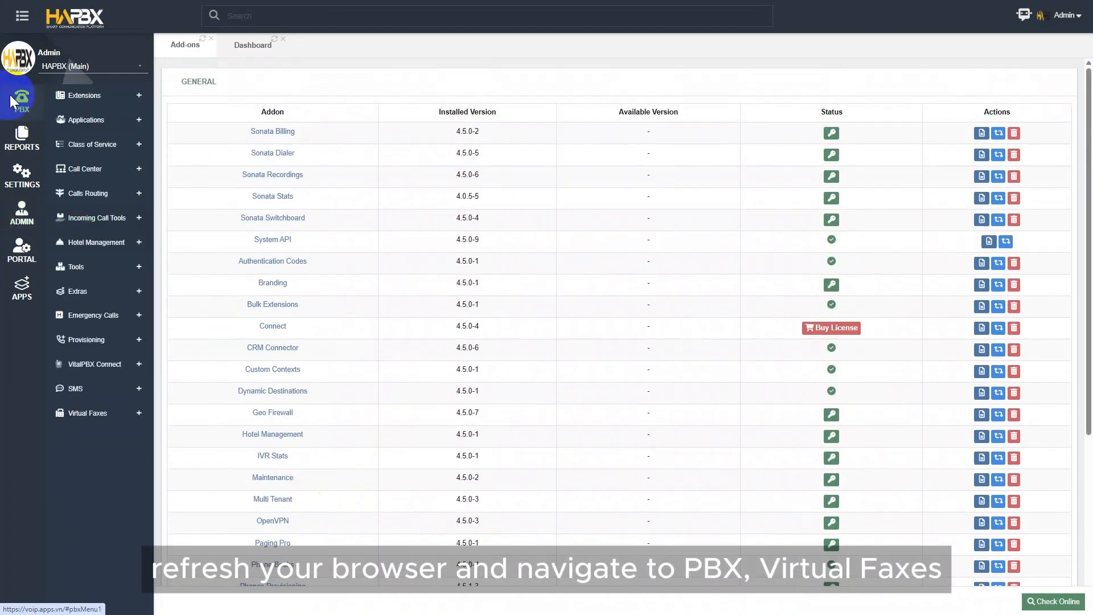
{"action": "left_click", "coordinate": [90, 414]}
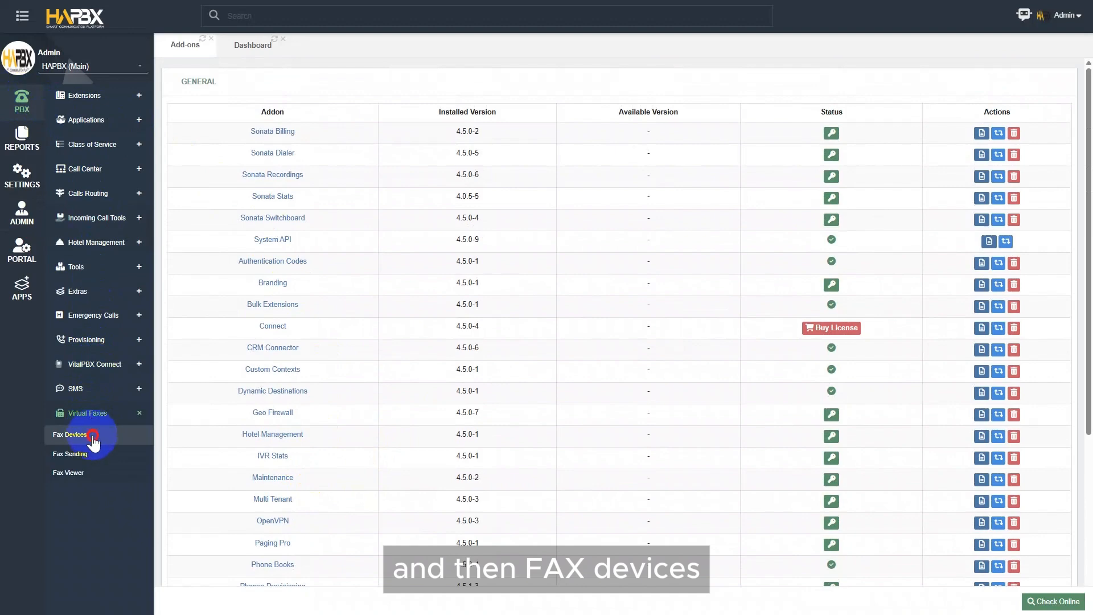
{"action": "left_click", "coordinate": [91, 435]}
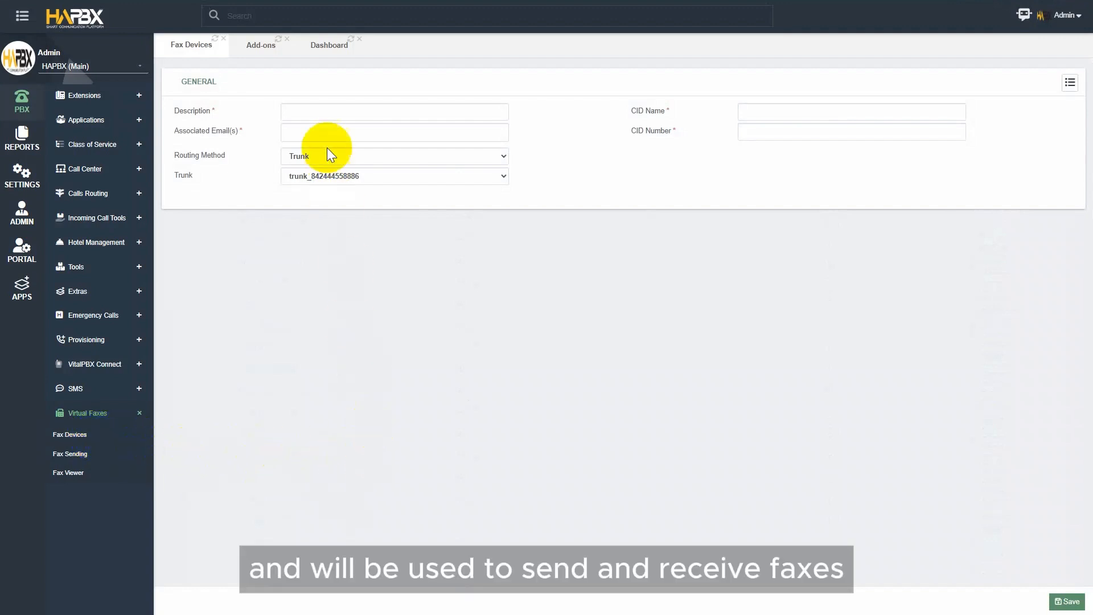
- Enter 'My Fax Device' as the description and add the notification e-mail address
{"action": "left_click", "coordinate": [317, 113]}
{"action": "type", "text": "My"}
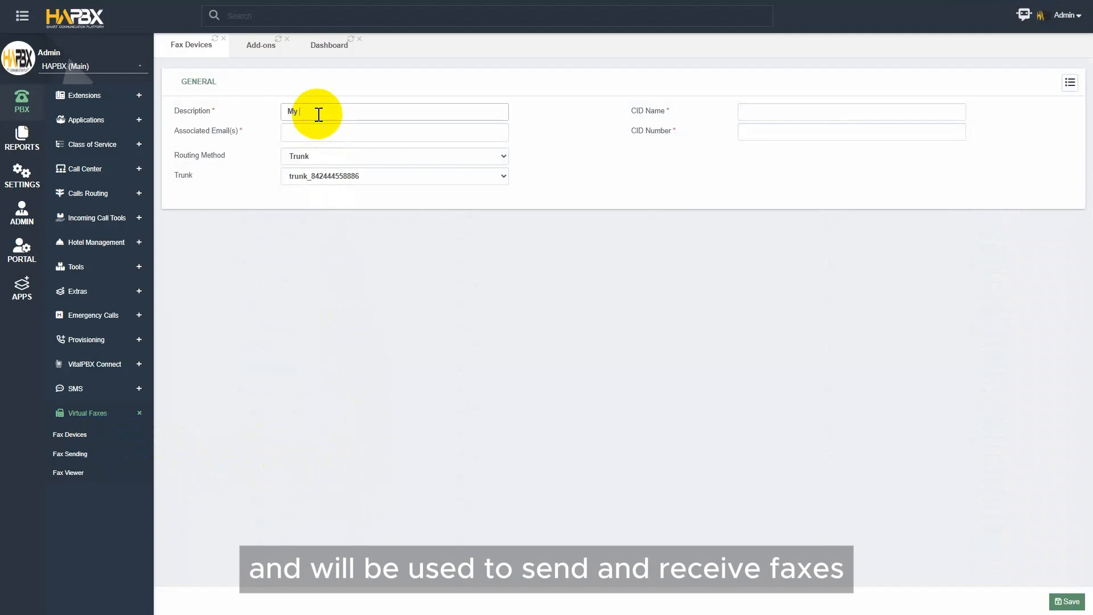
{"action": "type", "text": " F"}
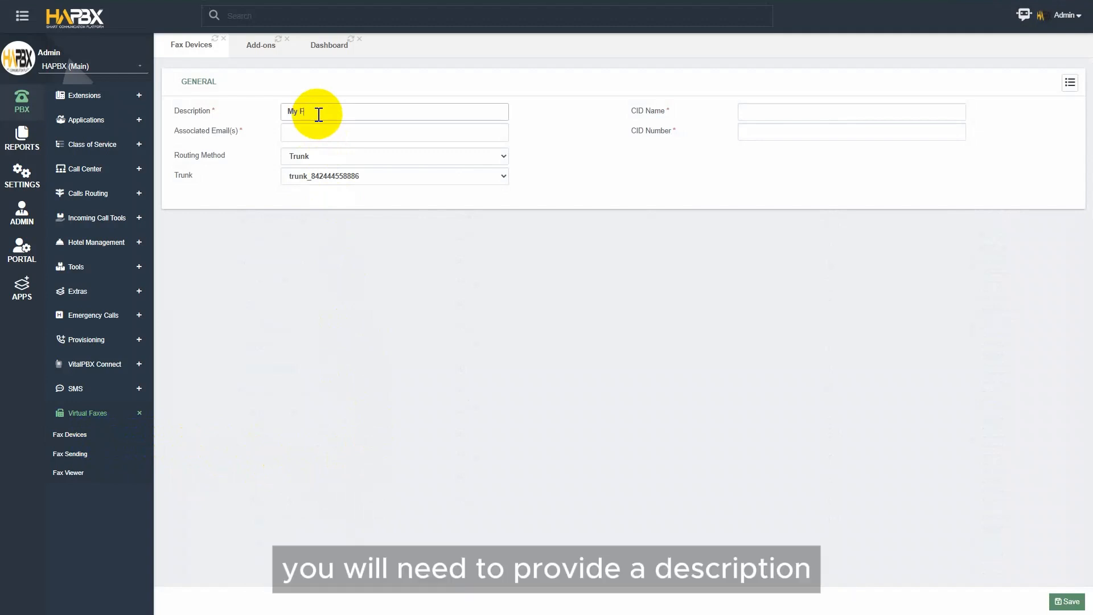
{"action": "type", "text": "ax Devic"}
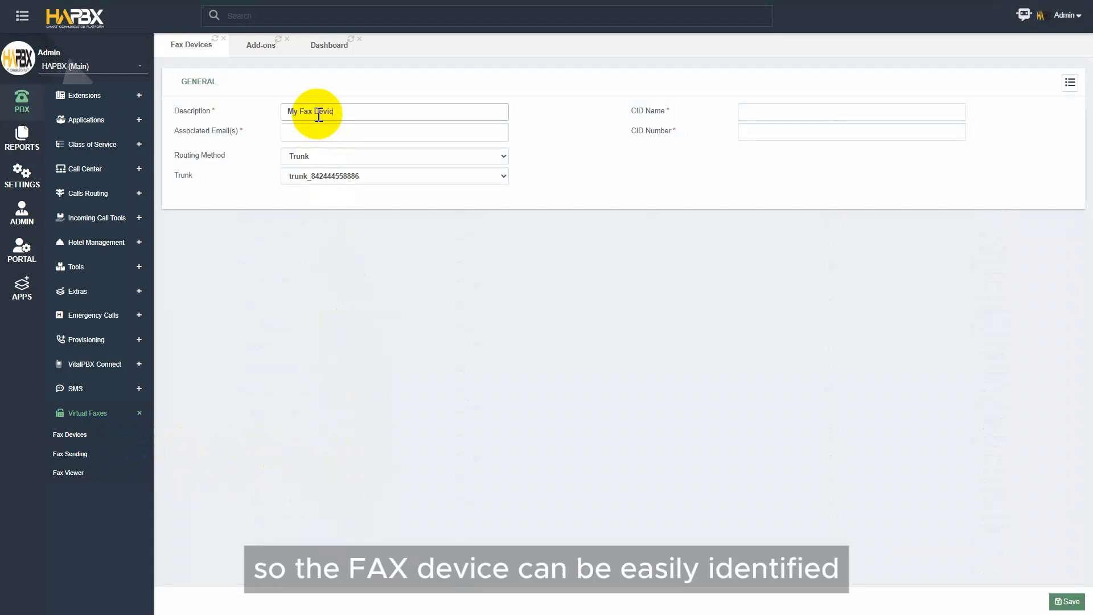
{"action": "type", "text": "e"}
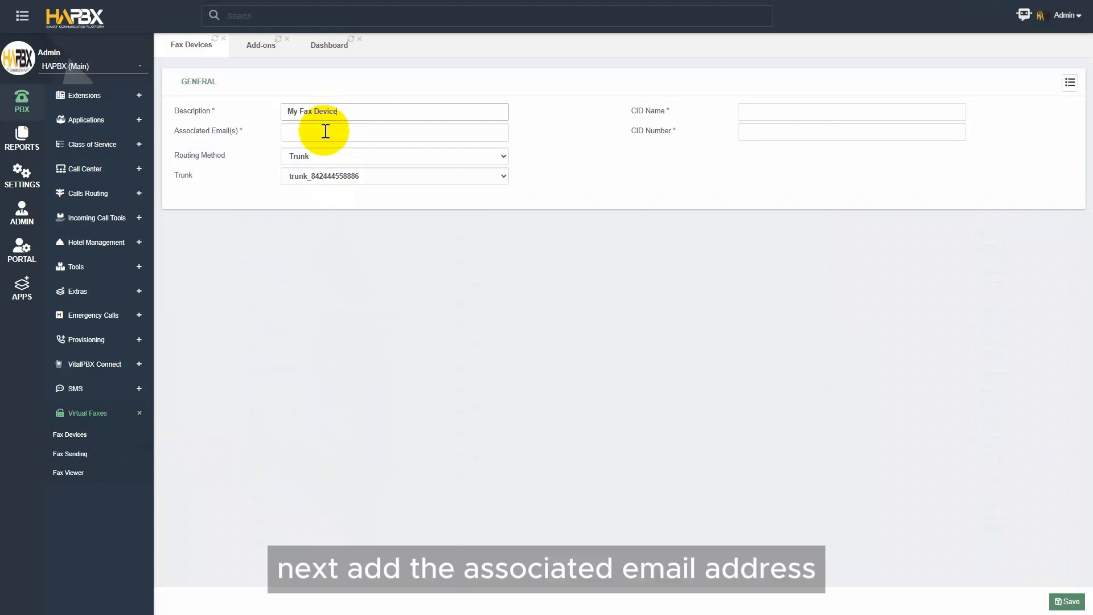
{"action": "left_click", "coordinate": [325, 132]}
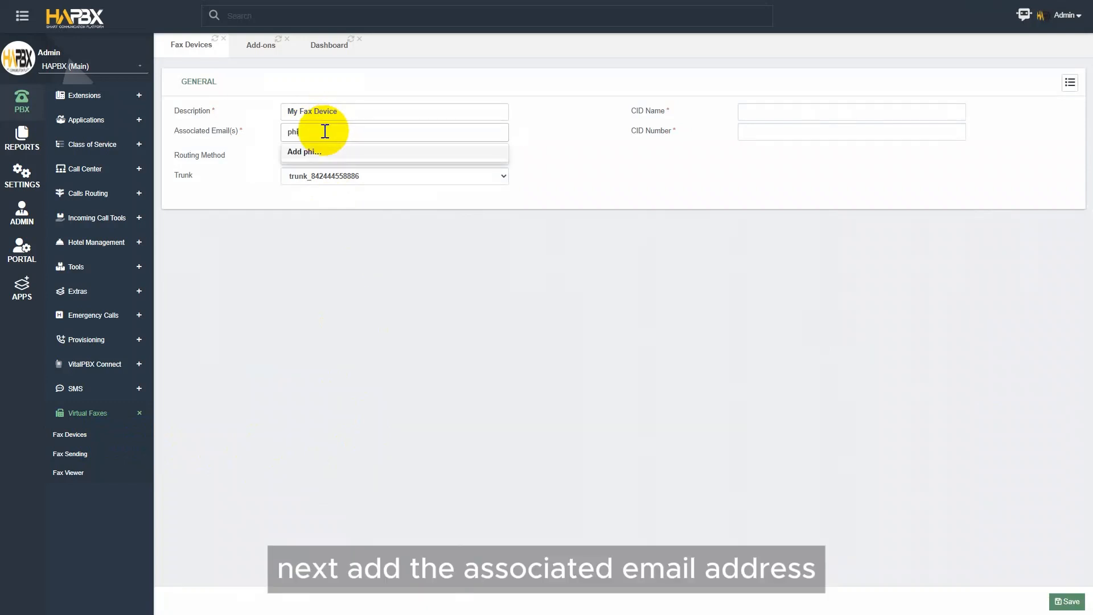
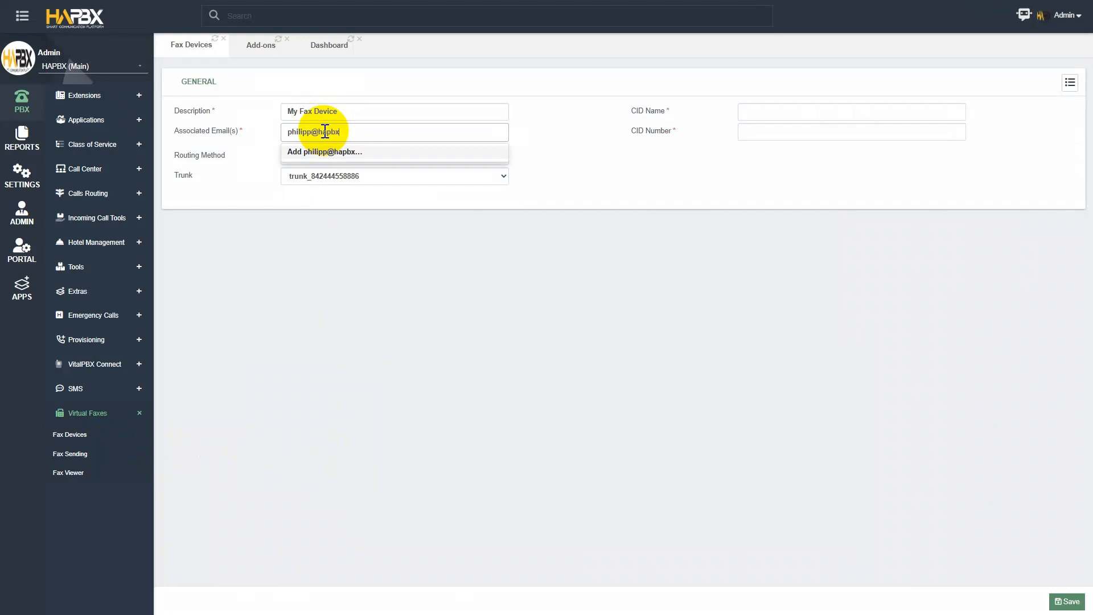
{"action": "key", "text": "Return"}
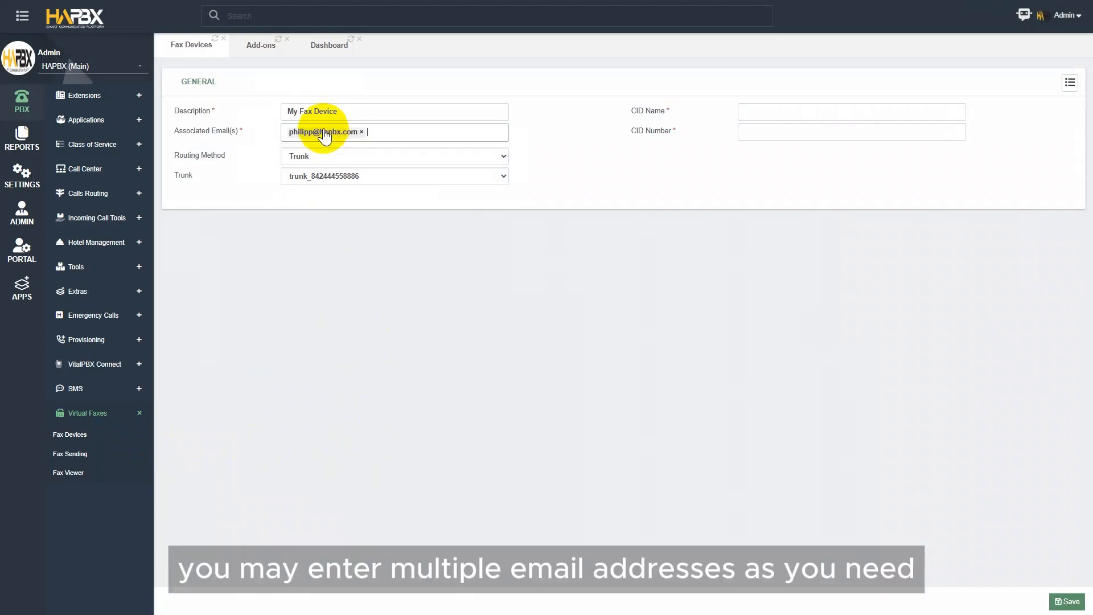
- Set routing to Class of Service with All Permissions
{"action": "left_click", "coordinate": [395, 156]}
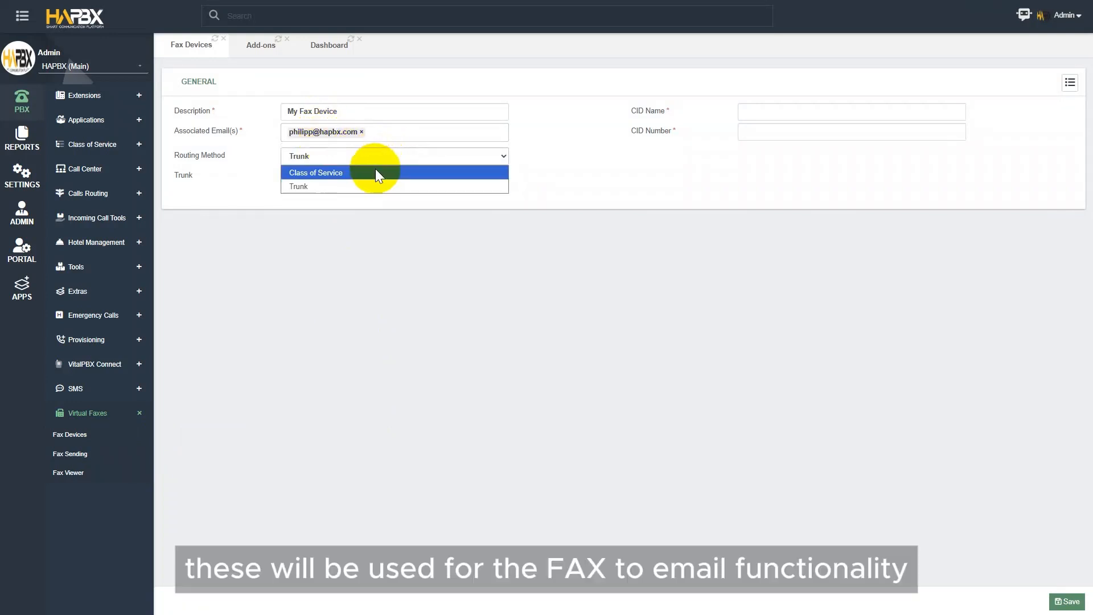
{"action": "left_click", "coordinate": [380, 171]}
{"action": "left_click", "coordinate": [409, 173]}
{"action": "left_click", "coordinate": [495, 188]}
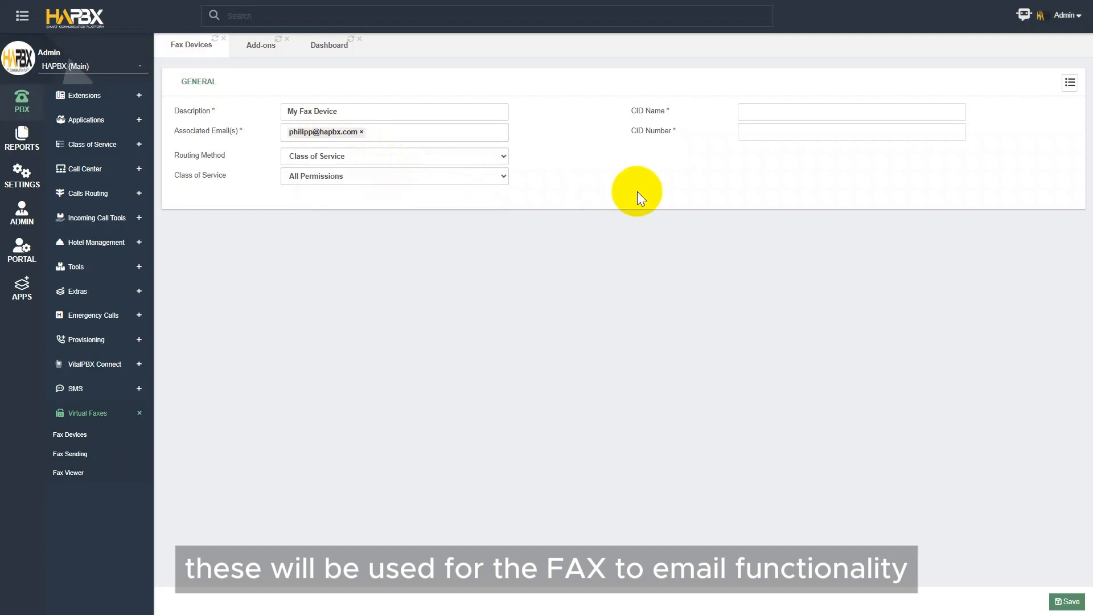
- Set caller ID name 'HAPBX Fax', enter the caller ID number, and save the device
{"action": "mouse_move", "coordinate": [690, 127]}
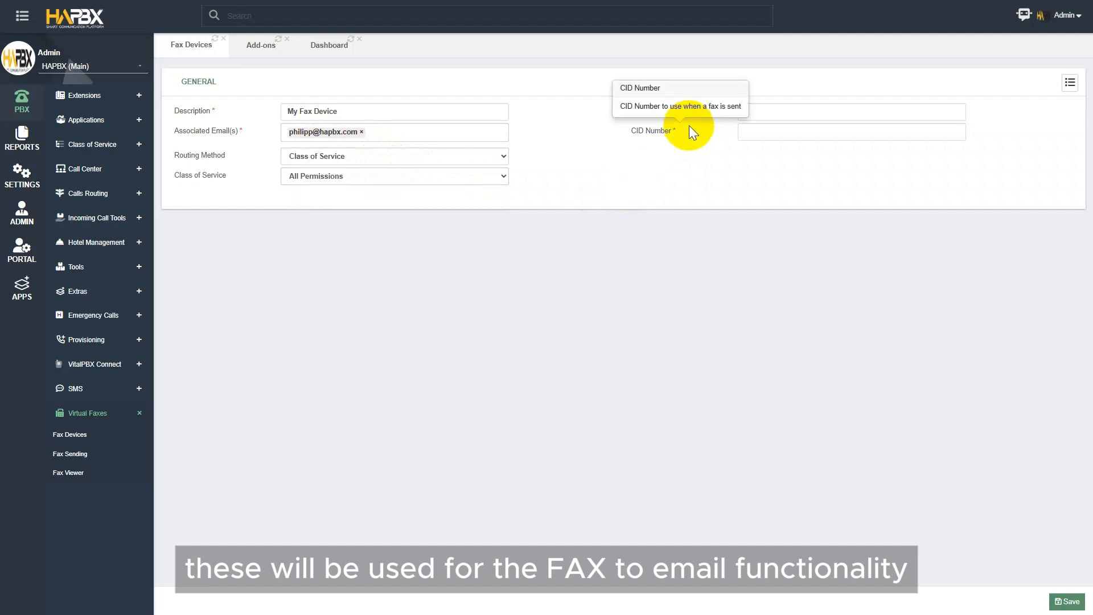
{"action": "left_click", "coordinate": [779, 113]}
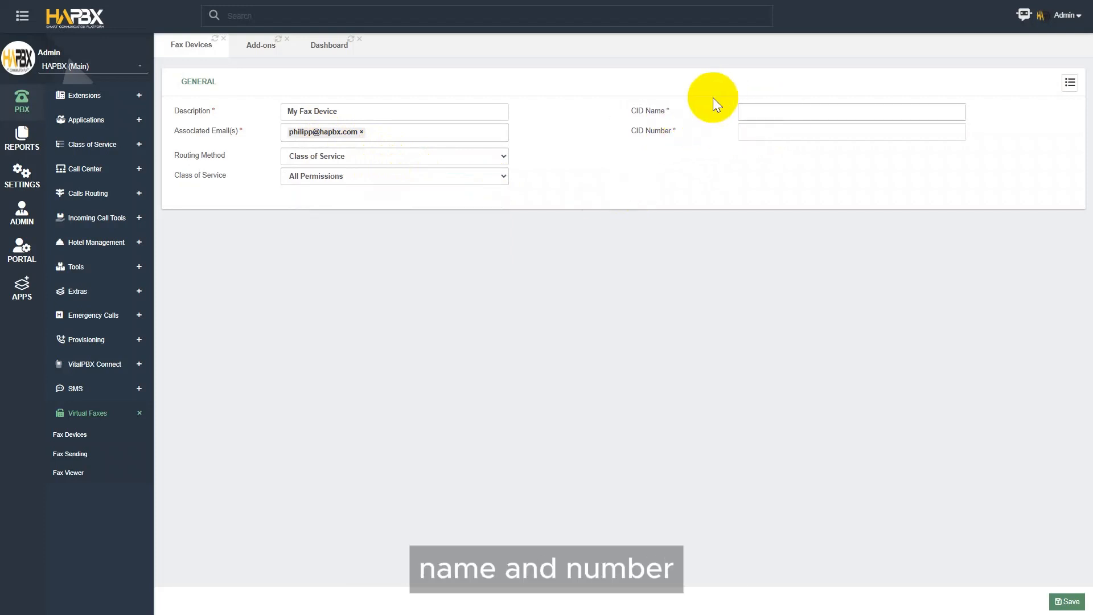
{"action": "type", "text": "HAPBX"}
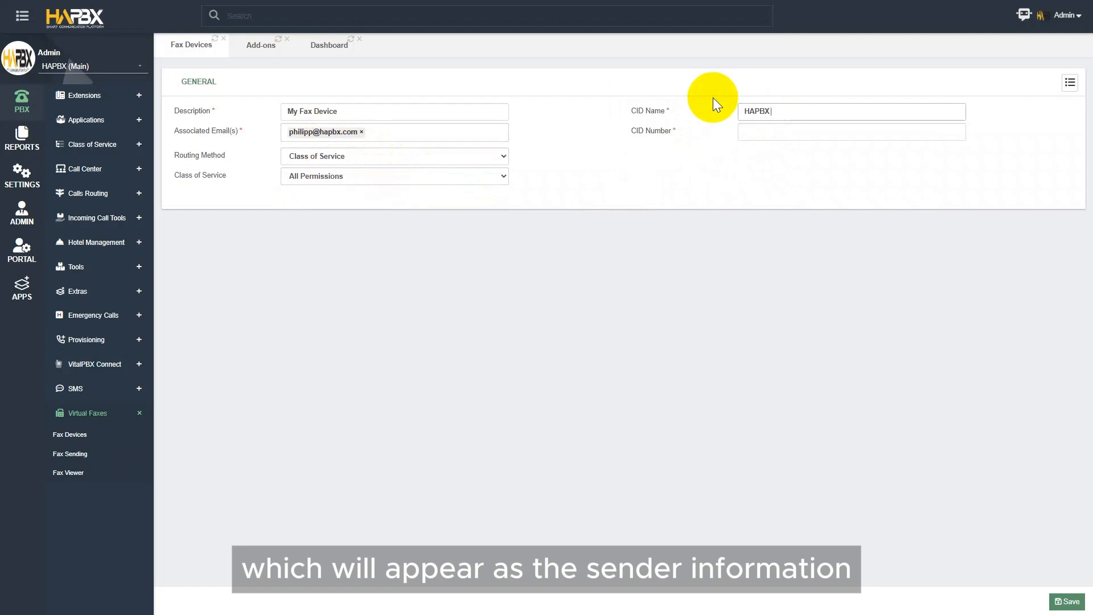
{"action": "type", "text": " Fax"}
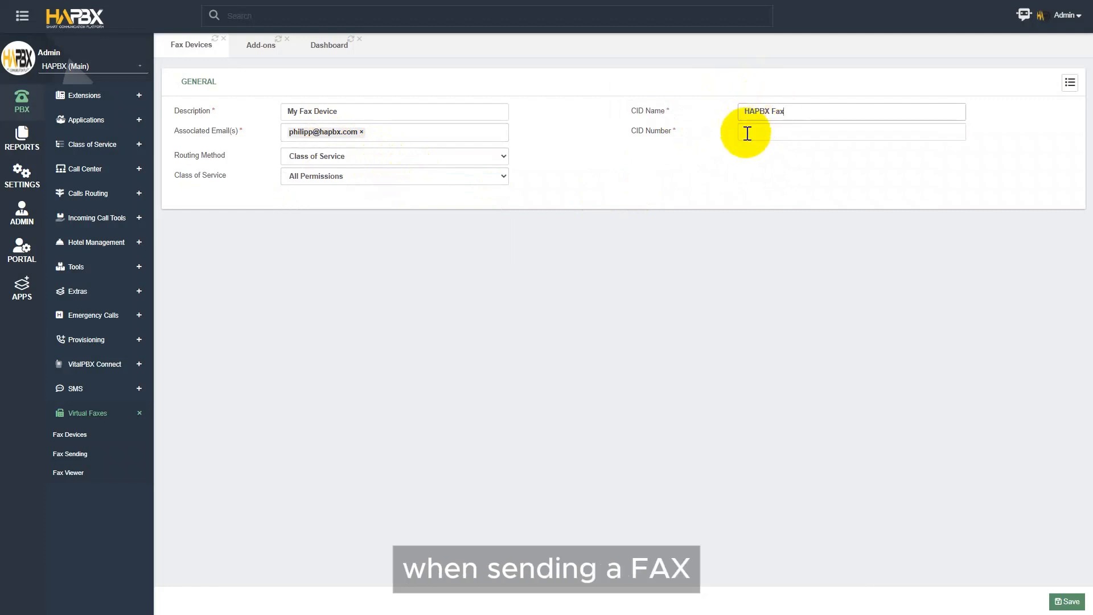
{"action": "left_click", "coordinate": [748, 133]}
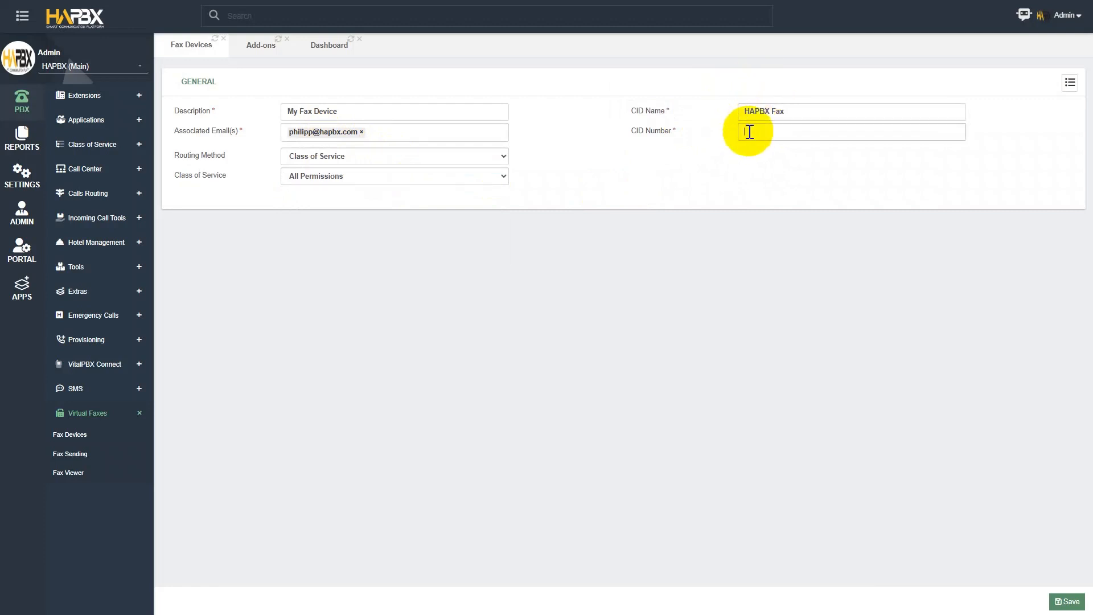
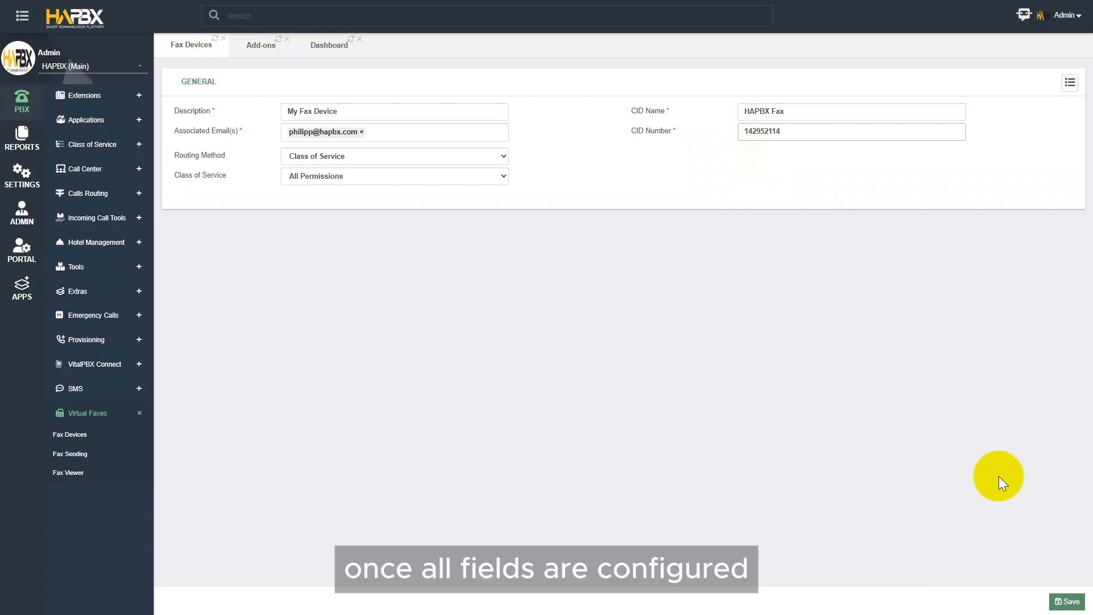
{"action": "left_click", "coordinate": [1065, 601]}
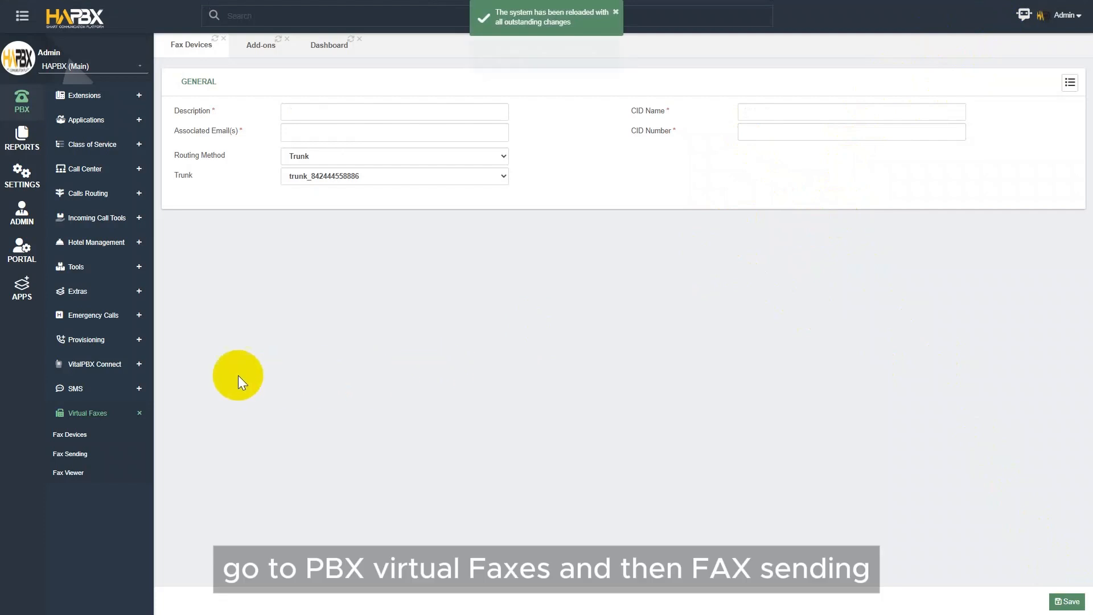
- Open Fax Sending and add 2608 as the fax recipient
{"action": "left_click", "coordinate": [99, 454]}
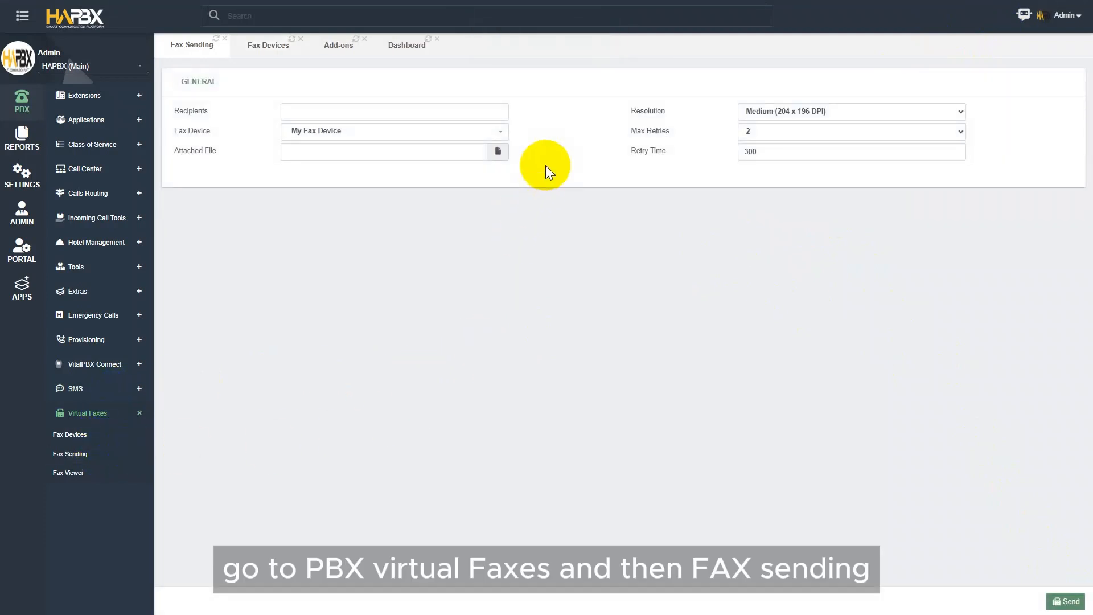
{"action": "left_click", "coordinate": [357, 111]}
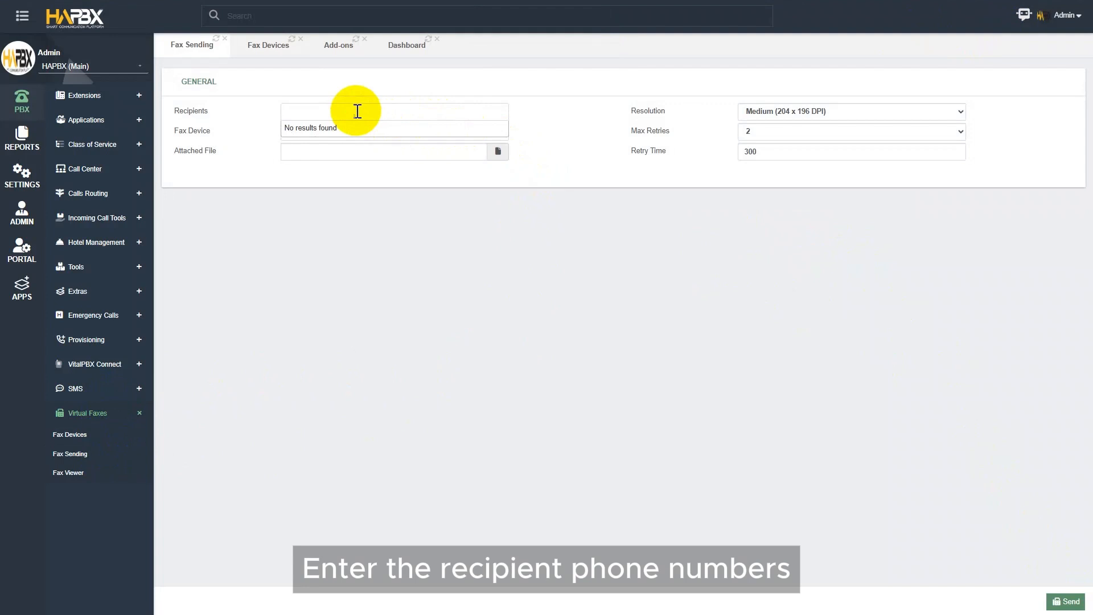
{"action": "type", "text": "2608"}
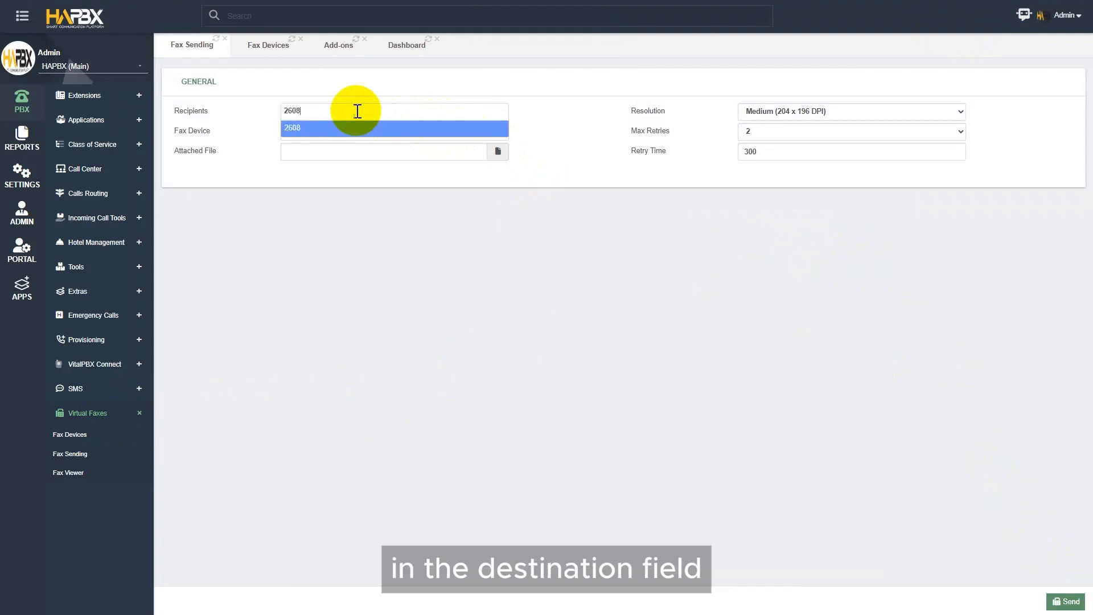
{"action": "key", "text": "Return"}
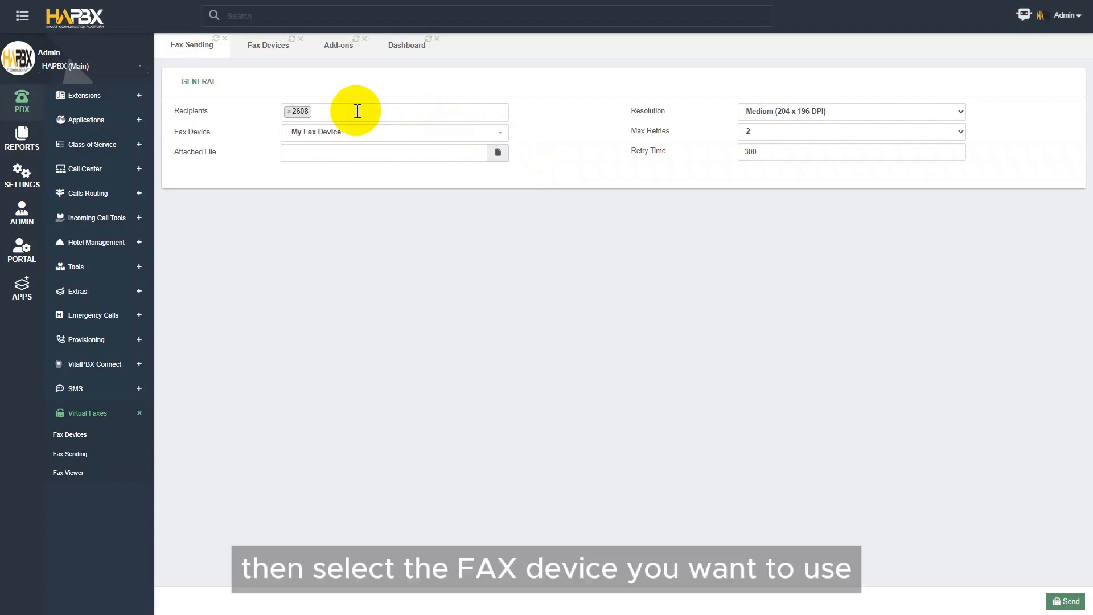
- Attach REDIS.pdf from Documents to the fax
{"action": "left_click", "coordinate": [381, 151]}
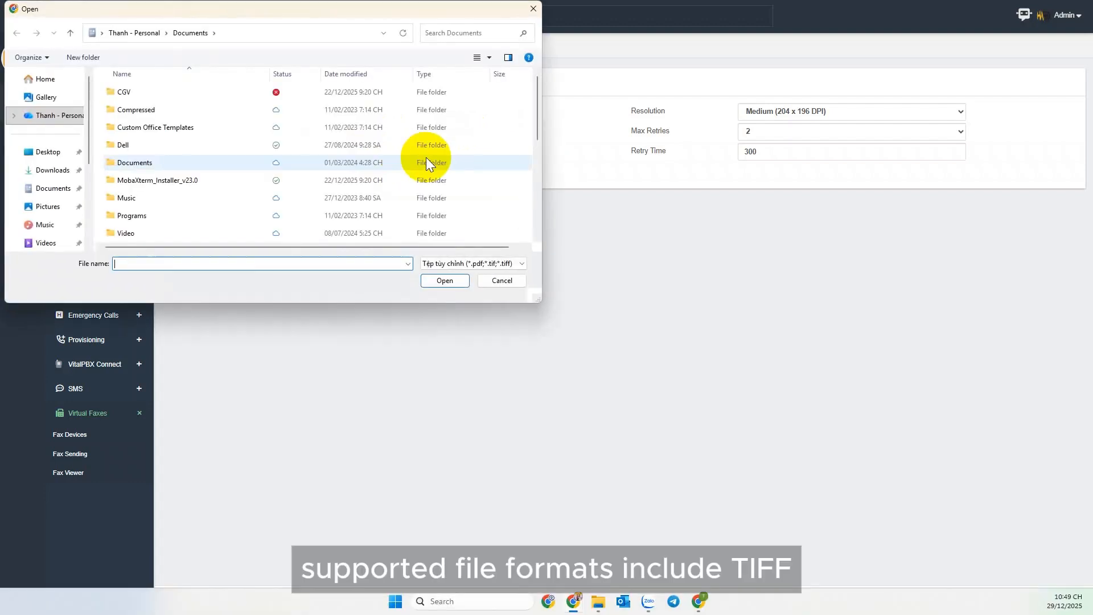
{"action": "scroll", "coordinate": [265, 169], "scroll_direction": "down", "scroll_amount": 7}
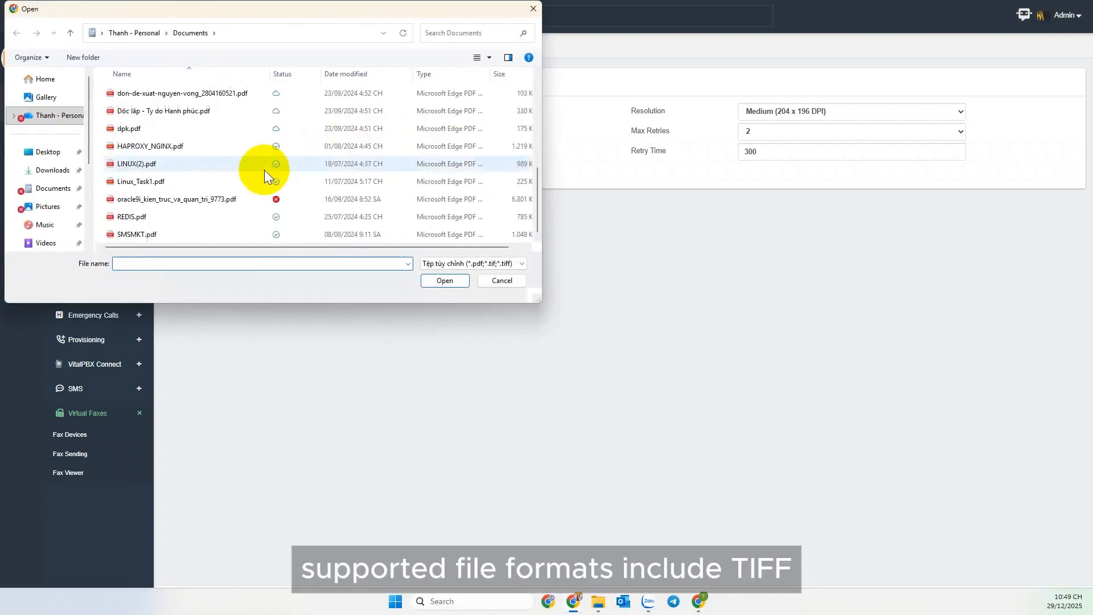
{"action": "left_click", "coordinate": [237, 216]}
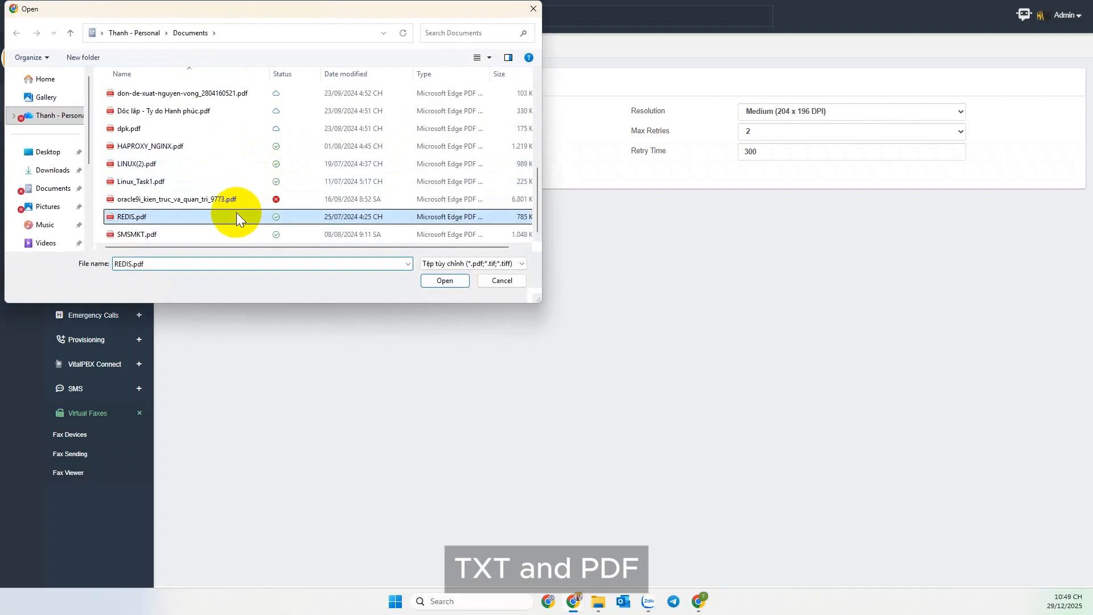
{"action": "left_click", "coordinate": [449, 280]}
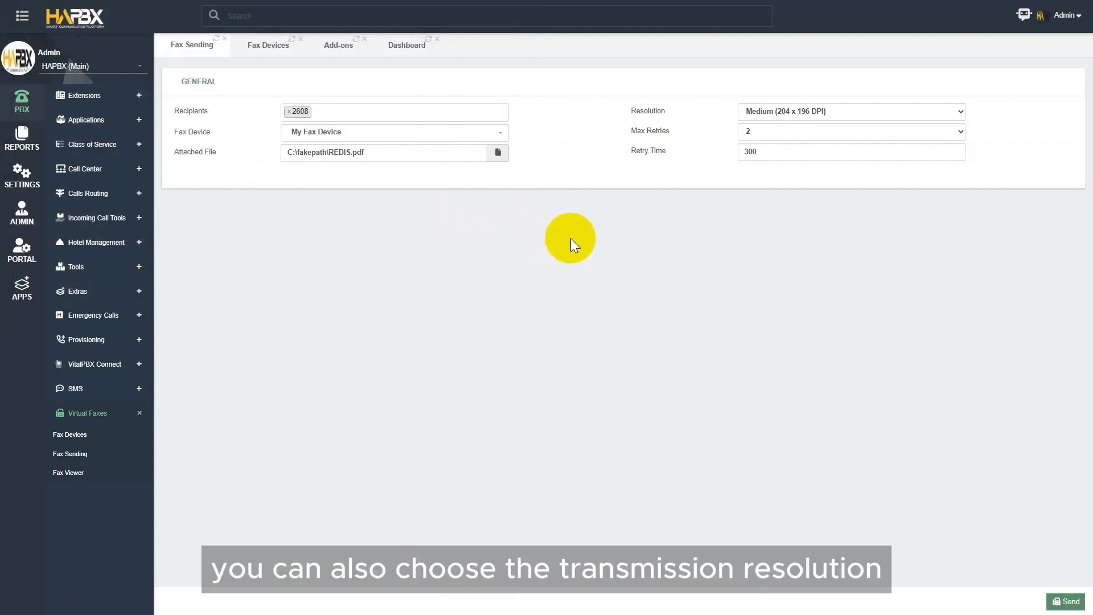
- Keep Medium (204 x 196 DPI) resolution and send the fax to 2608
{"action": "left_click", "coordinate": [765, 112]}
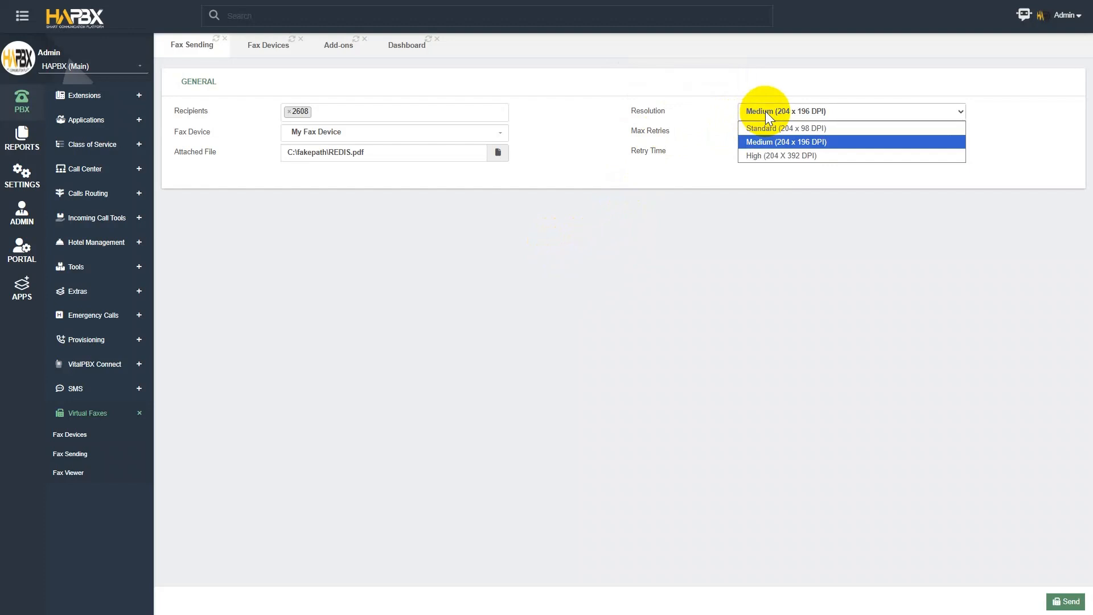
{"action": "left_click", "coordinate": [767, 96]}
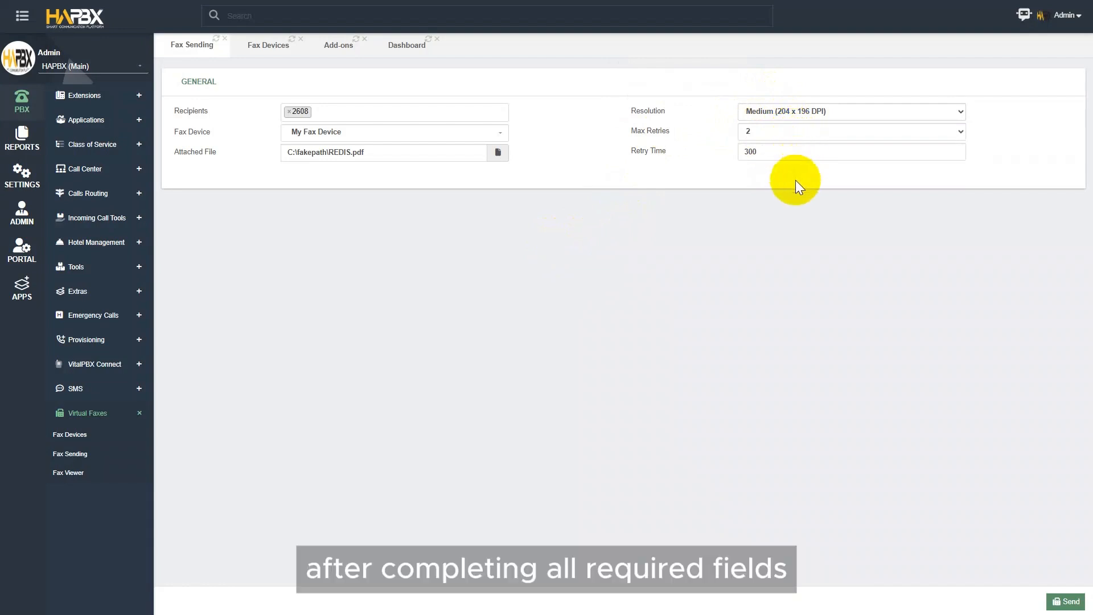
{"action": "left_click", "coordinate": [1065, 601]}
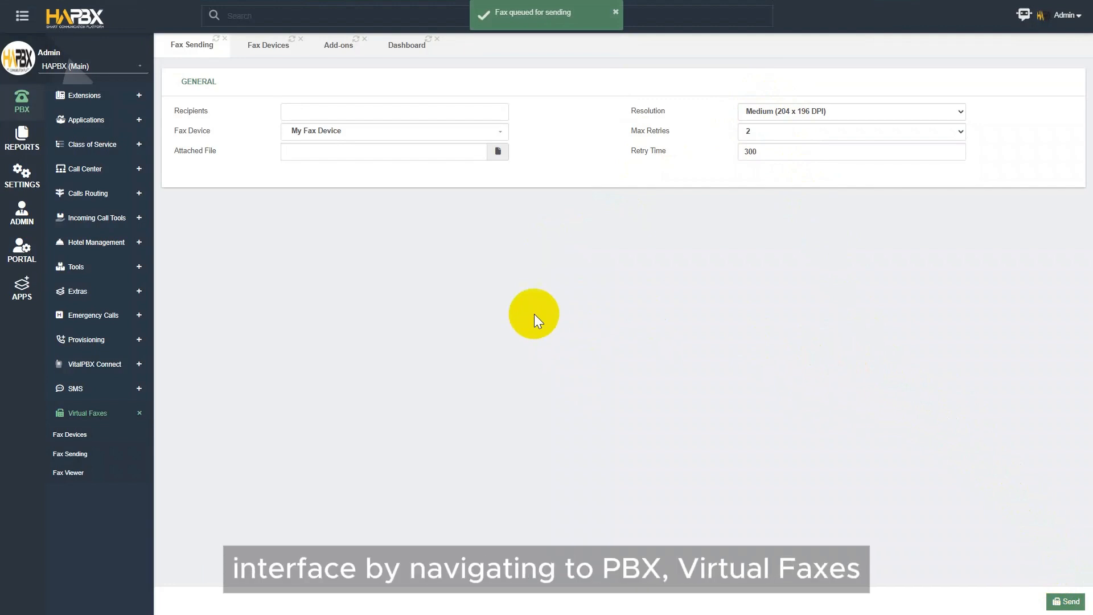
- In Fax Viewer, filter to My Fax Device and Incoming, then download the fax to 2608
{"action": "left_click", "coordinate": [75, 473]}
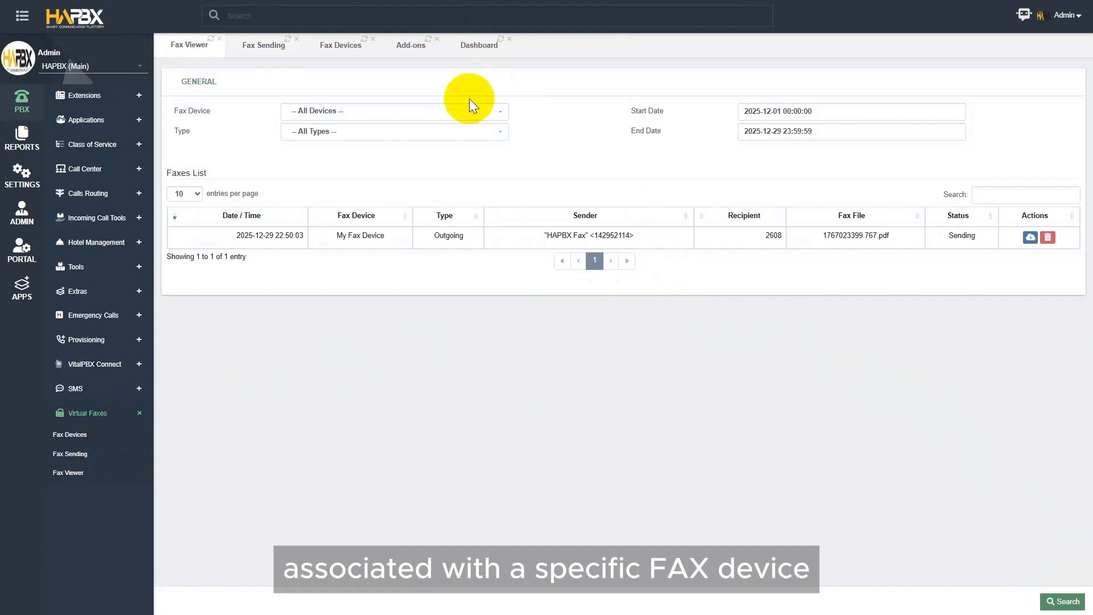
{"action": "left_click", "coordinate": [467, 113]}
{"action": "left_click", "coordinate": [434, 167]}
{"action": "left_click", "coordinate": [456, 132]}
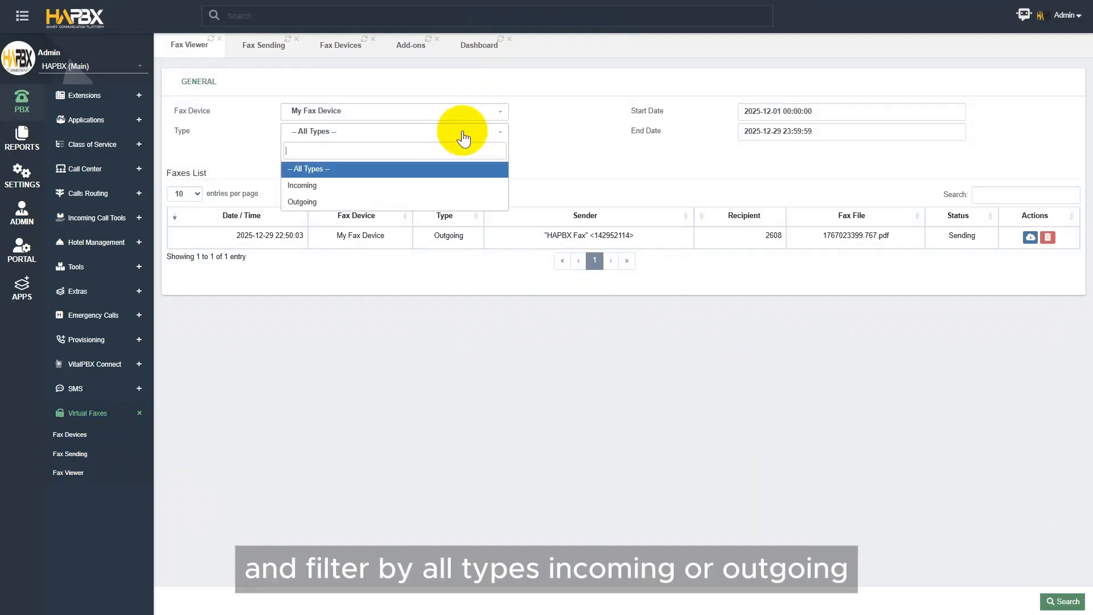
{"action": "left_click", "coordinate": [422, 186]}
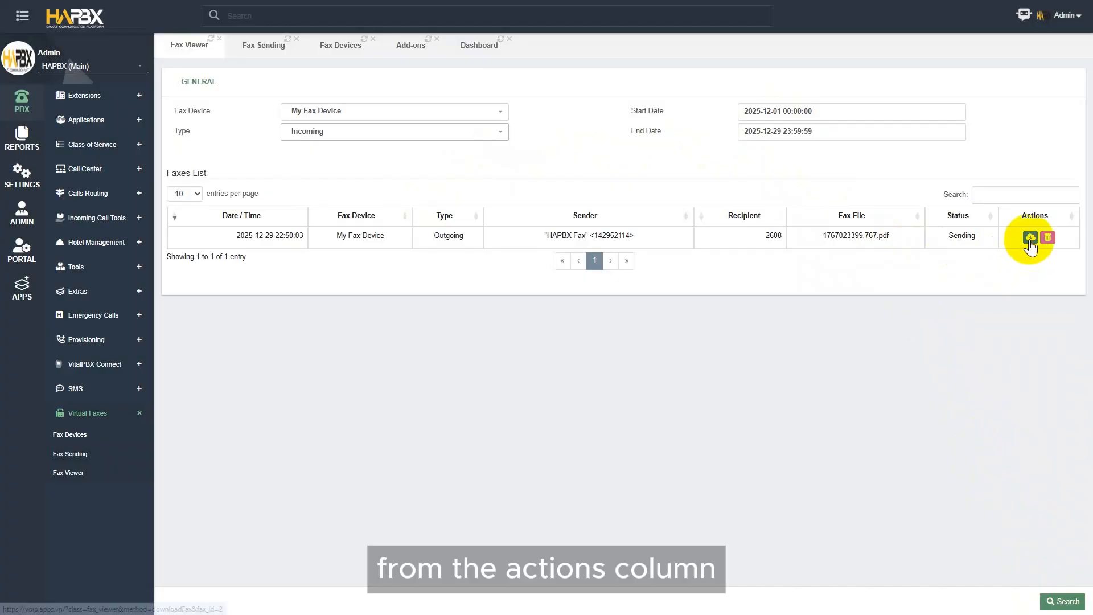
{"action": "left_click", "coordinate": [1030, 240]}
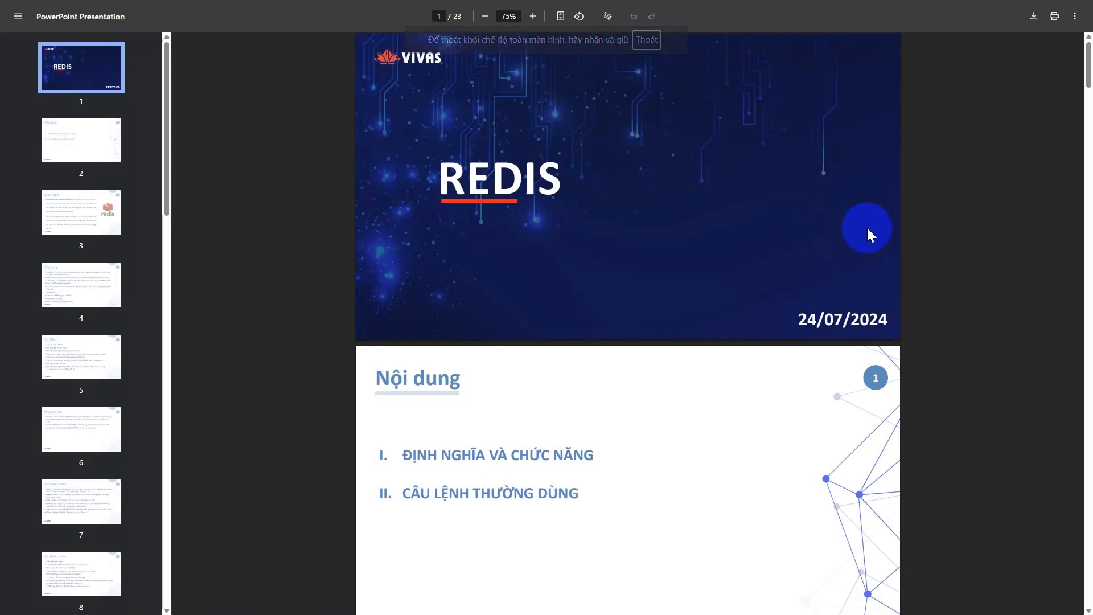
{"action": "scroll", "coordinate": [866, 227], "scroll_direction": "down", "scroll_amount": 1}
{"action": "scroll", "coordinate": [866, 228], "scroll_direction": "down", "scroll_amount": 8}
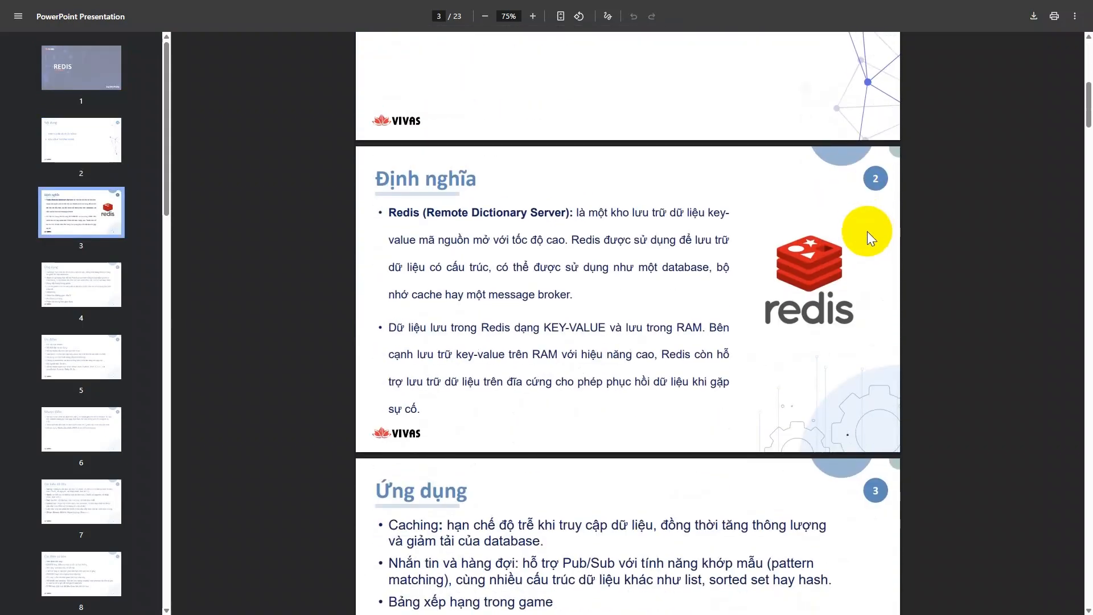
{"action": "scroll", "coordinate": [866, 231], "scroll_direction": "up", "scroll_amount": 7}
{"action": "scroll", "coordinate": [866, 232], "scroll_direction": "up", "scroll_amount": 2}
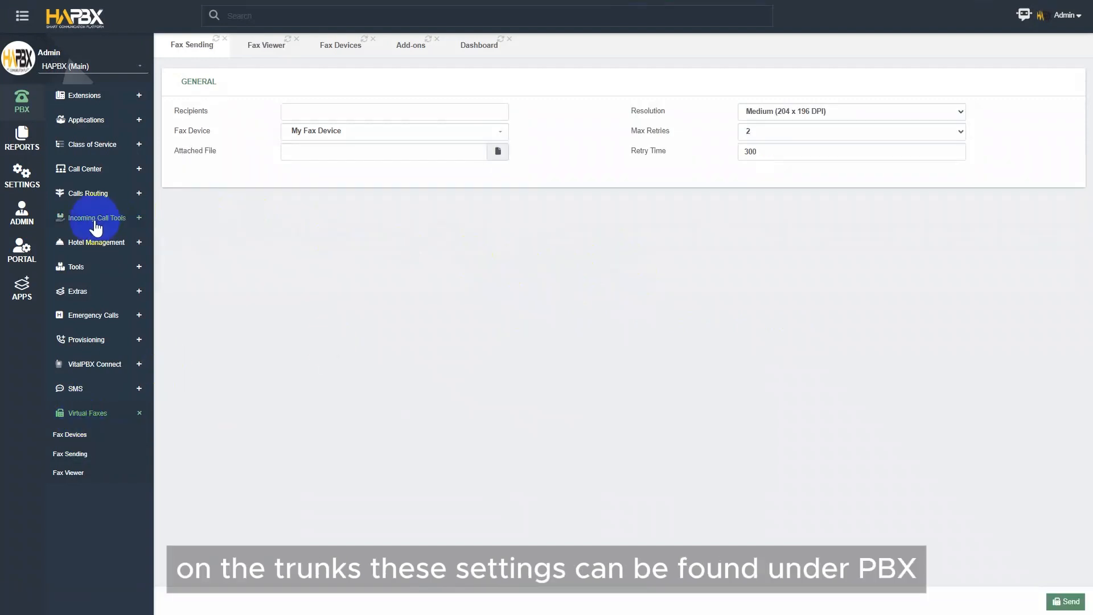
- Open Calls Routing > Trunks and scroll to the Fax Settings section
{"action": "left_click", "coordinate": [97, 195]}
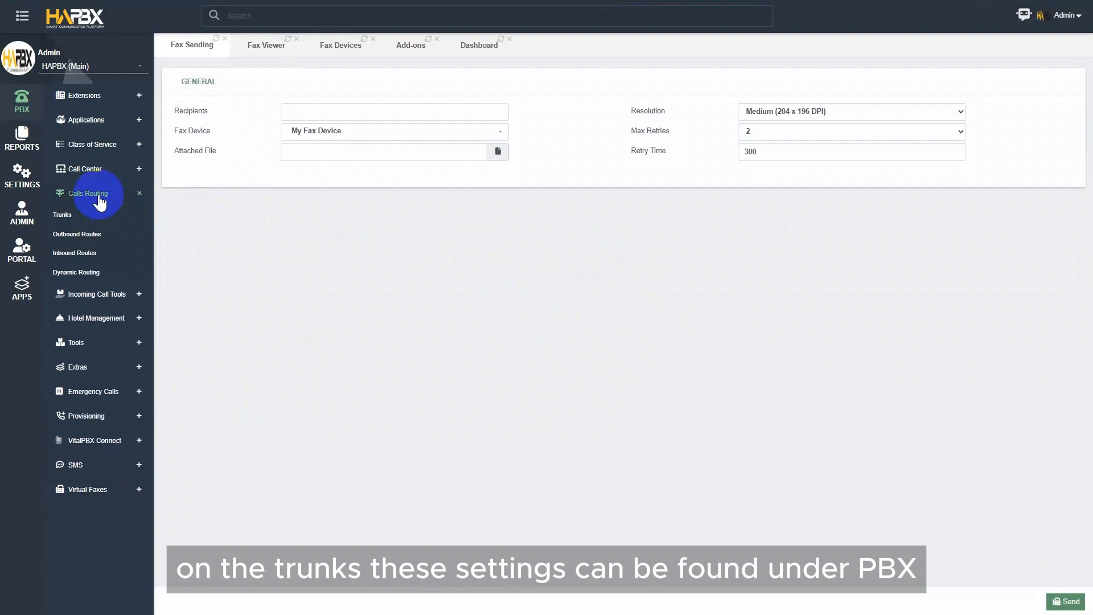
{"action": "left_click", "coordinate": [93, 218]}
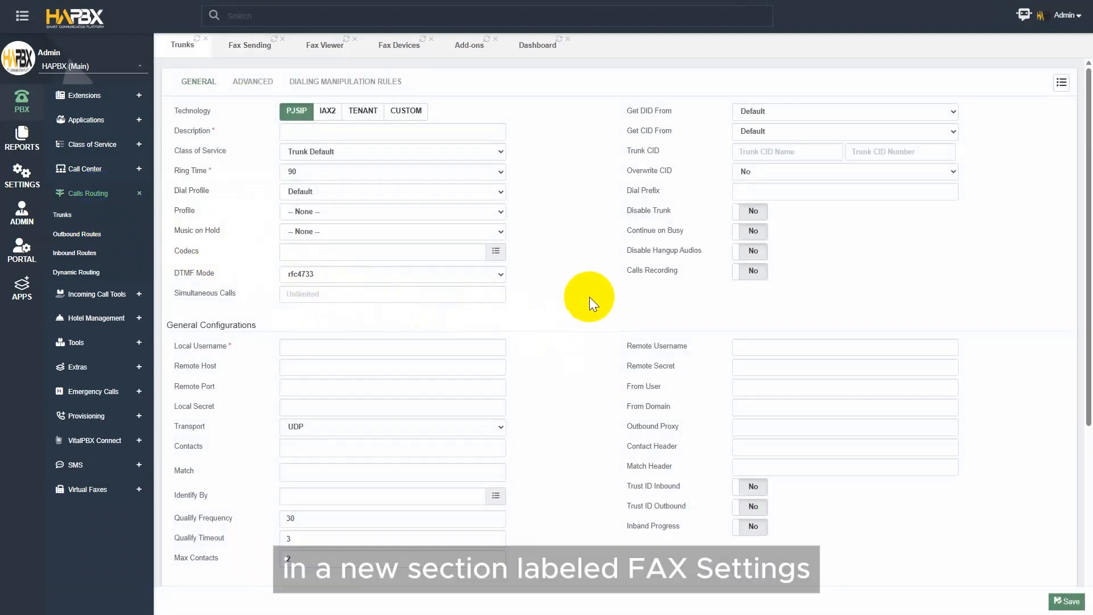
{"action": "scroll", "coordinate": [588, 297], "scroll_direction": "down", "scroll_amount": 5}
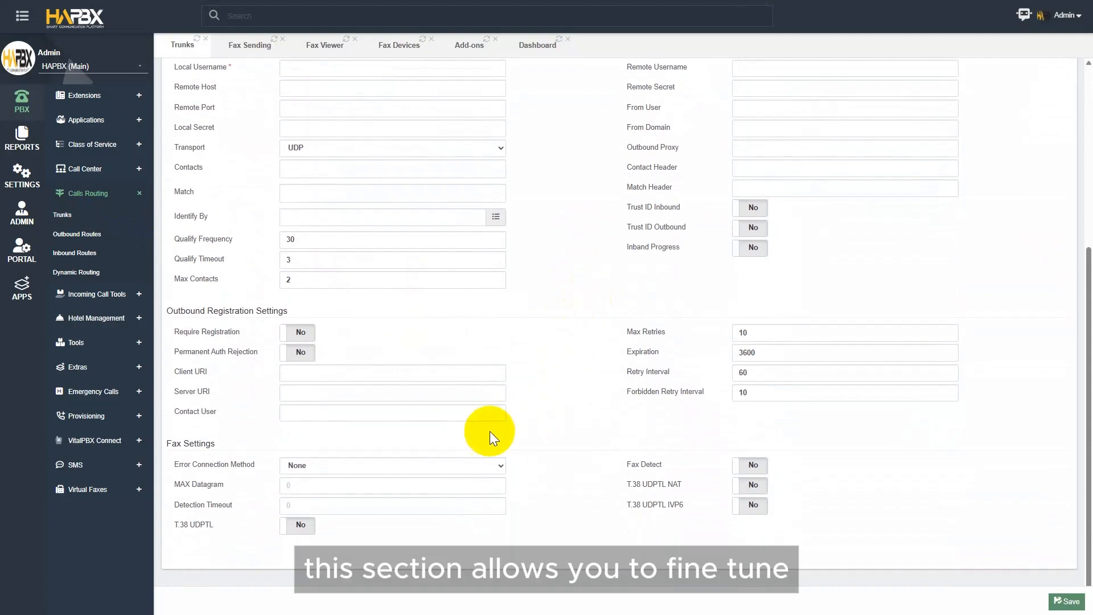